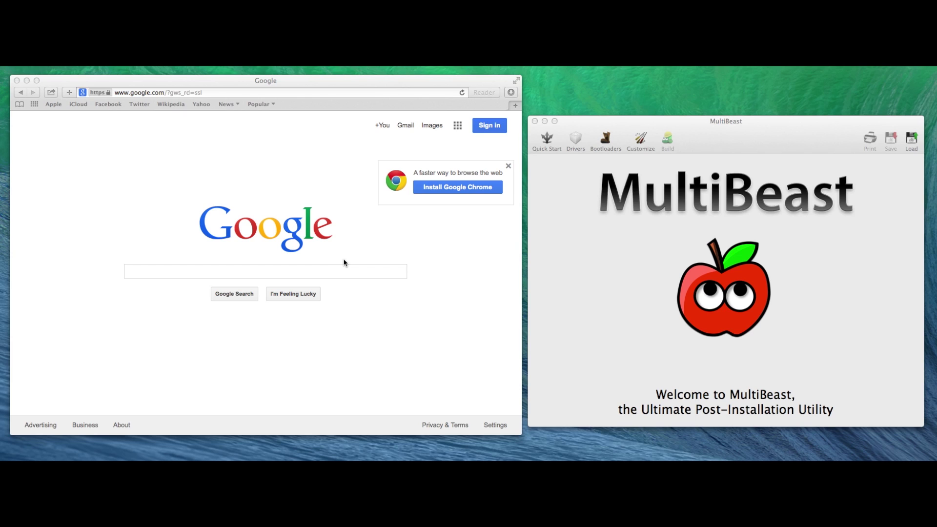
# - Go to tonymacx86.com from the Safari address bar
pyautogui.click(165, 92)
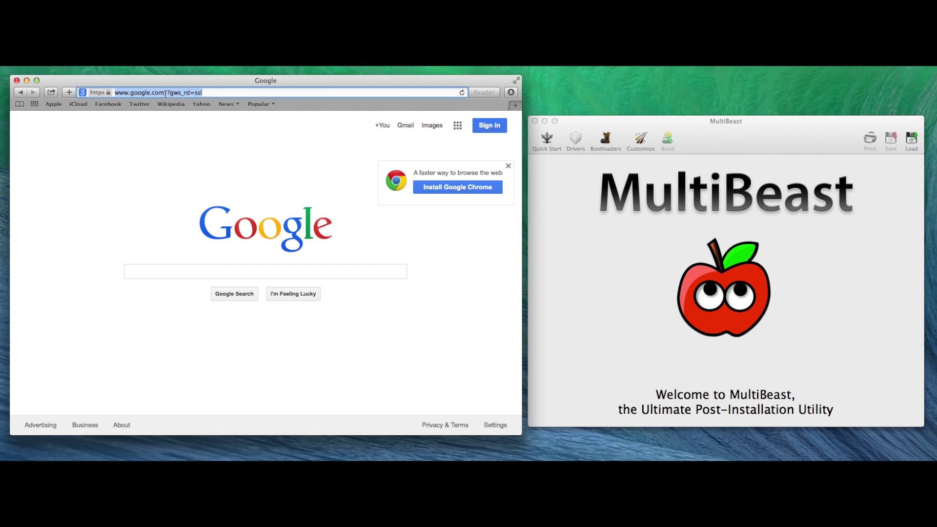
pyautogui.write('to')
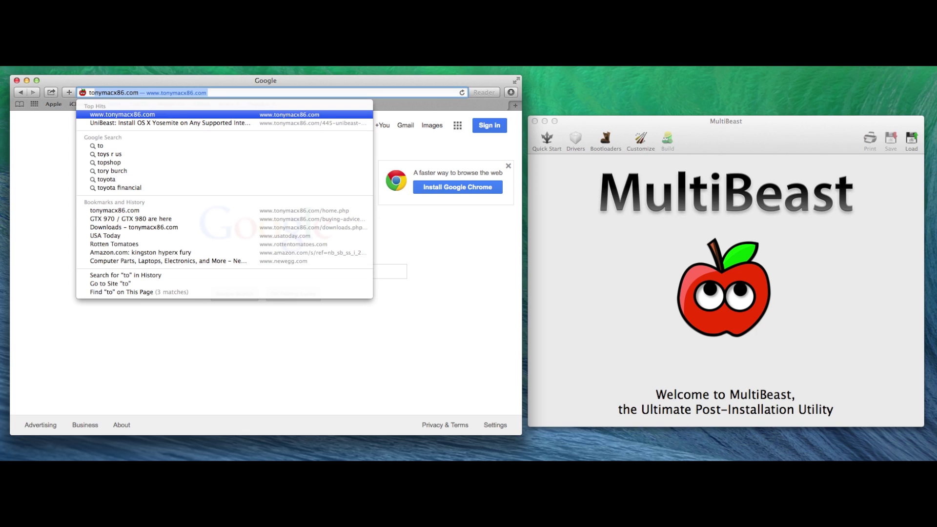
pyautogui.press('Return')
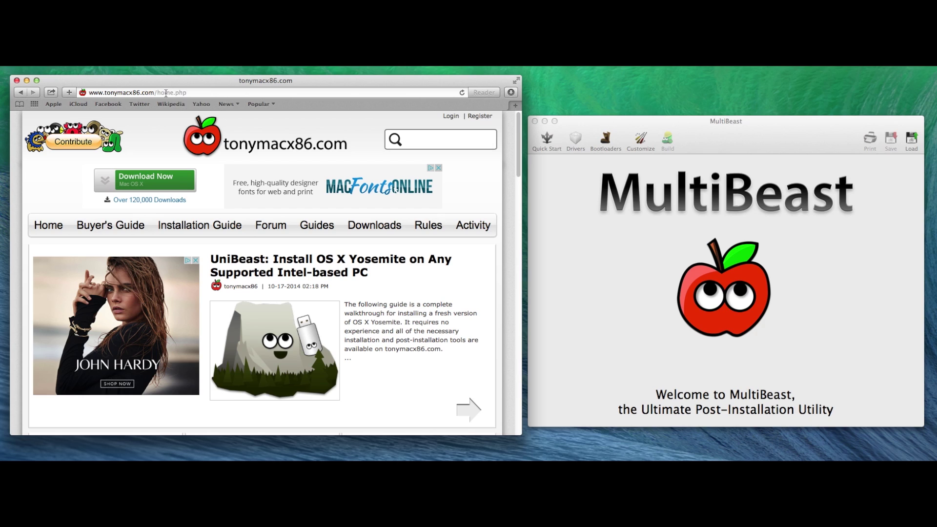
# - Open the UniBeast Yosemite installation guide and scroll through it
pyautogui.click(250, 267)
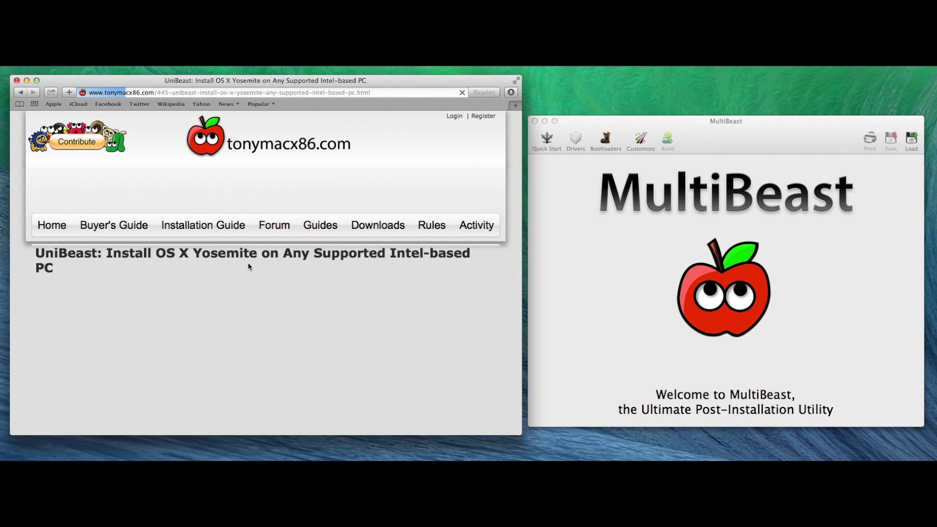
pyautogui.scroll(-3, 436, 408)
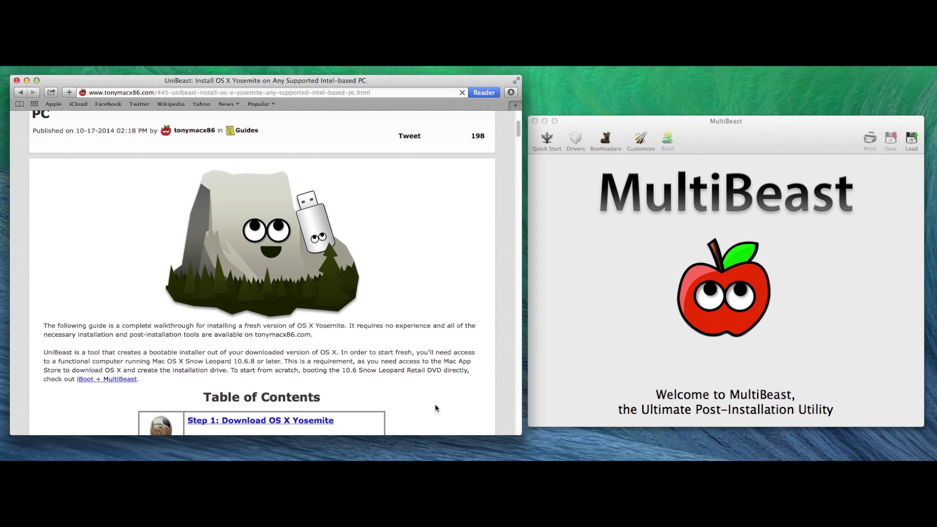
pyautogui.scroll(-2, 435, 409)
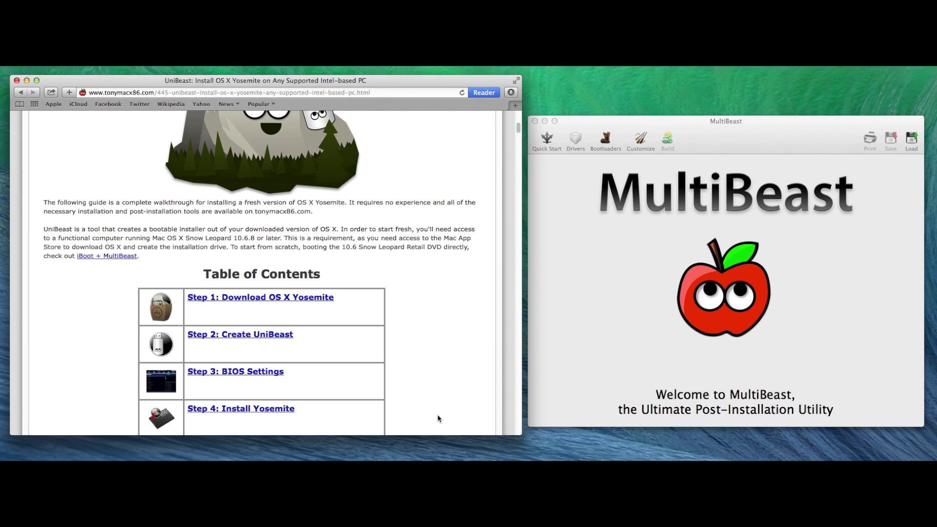
pyautogui.scroll(10, 436, 408)
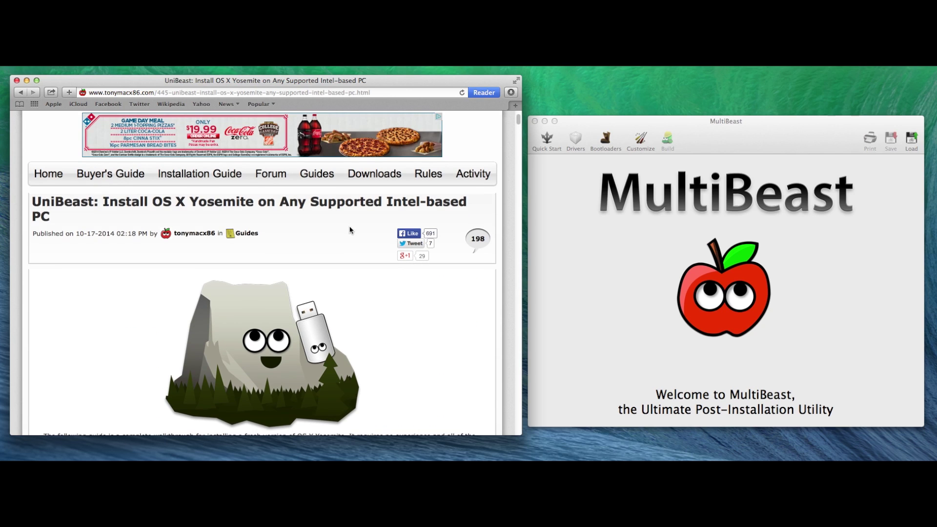
# - Open the Buyer's Guide October 2014 article and scroll its CustoMac table of contents
pyautogui.click(101, 181)
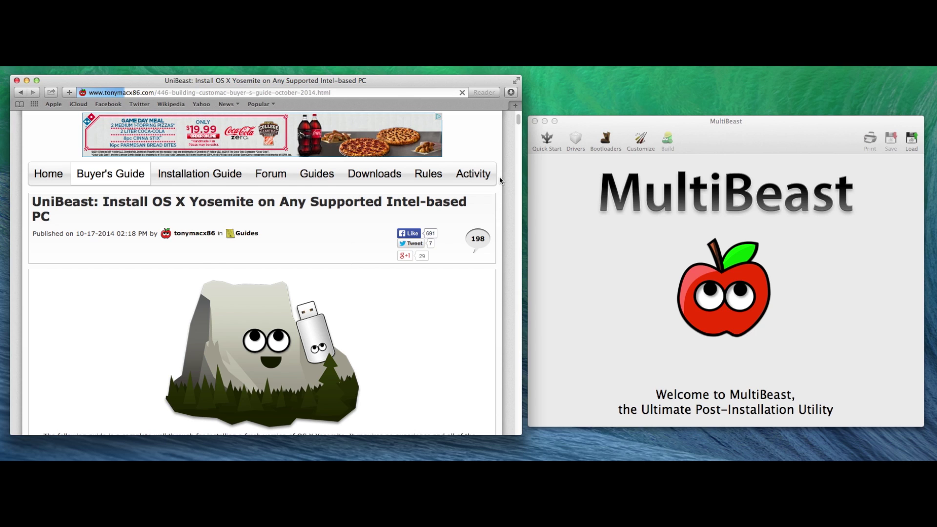
pyautogui.scroll(-10, 520, 131)
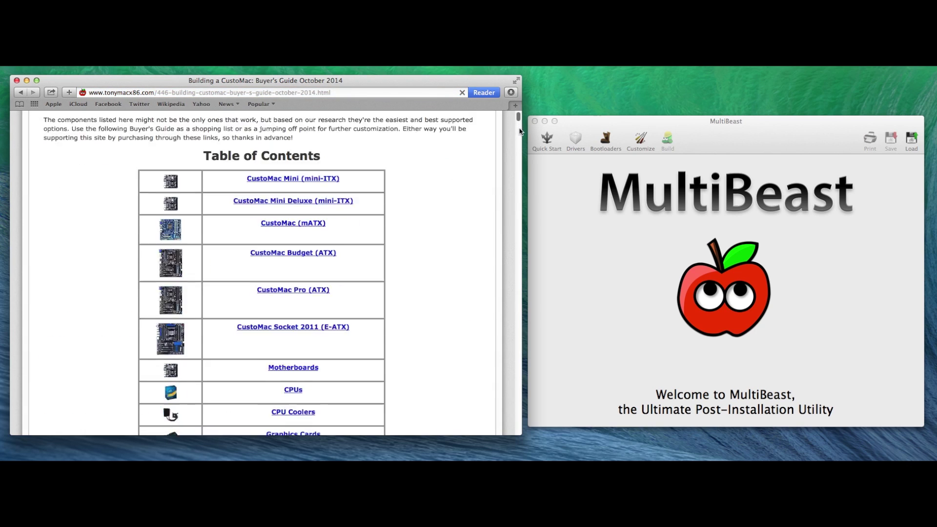
pyautogui.scroll(-2, 520, 130)
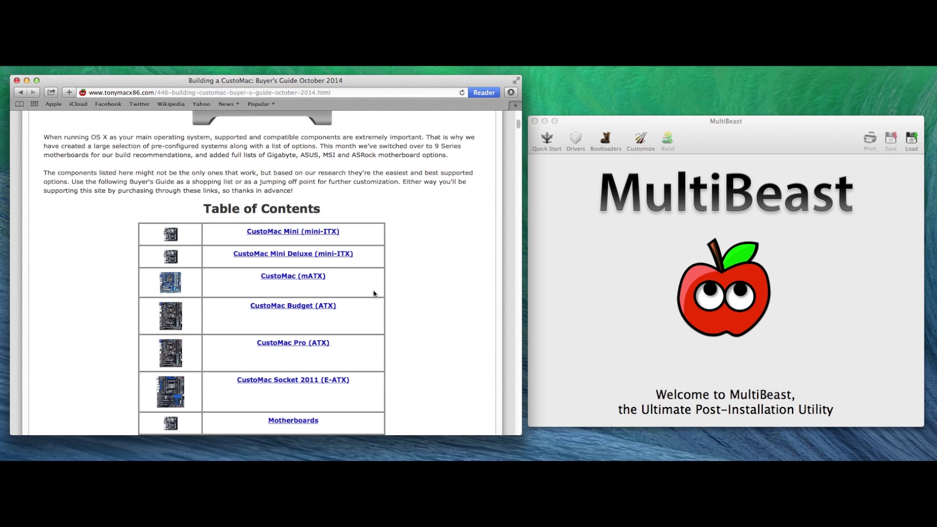
pyautogui.scroll(-3, 378, 312)
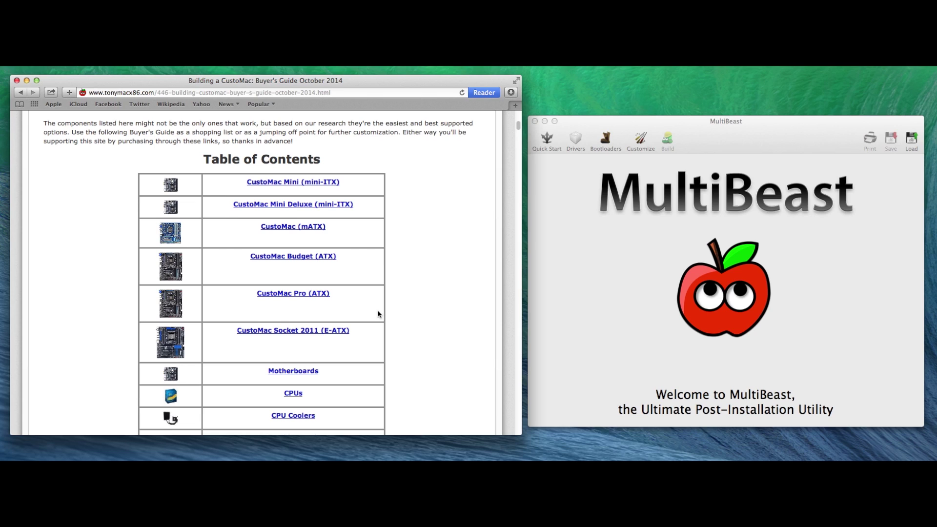
pyautogui.scroll(2, 385, 327)
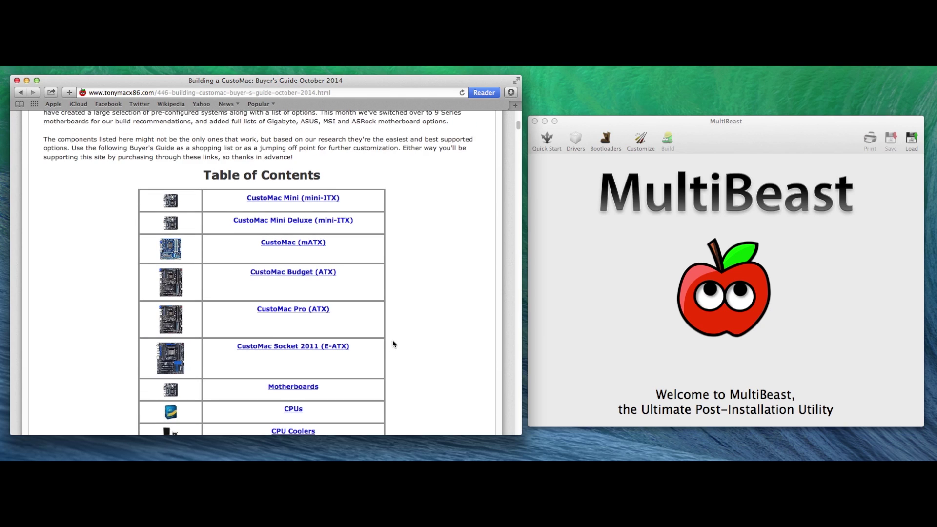
pyautogui.scroll(-1, 408, 359)
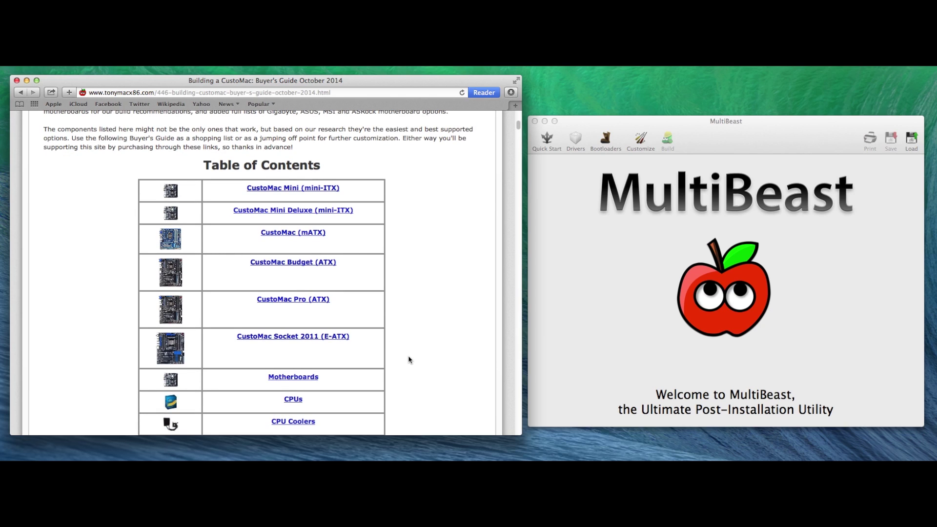
pyautogui.scroll(-1, 409, 359)
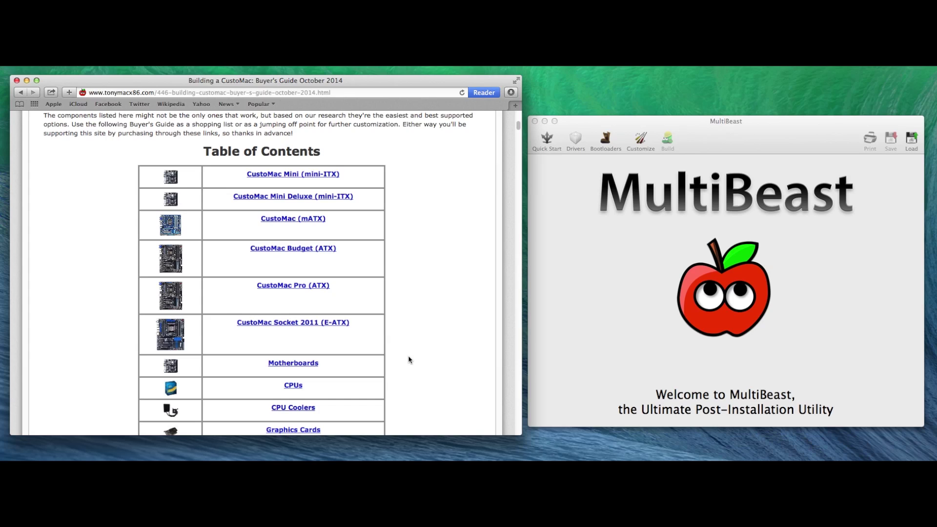
pyautogui.scroll(-2, 412, 341)
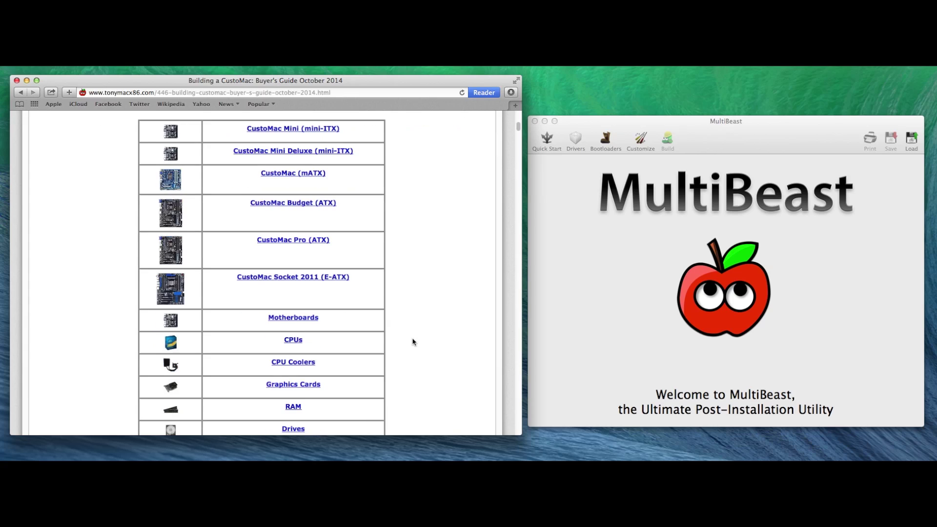
pyautogui.scroll(15, 413, 342)
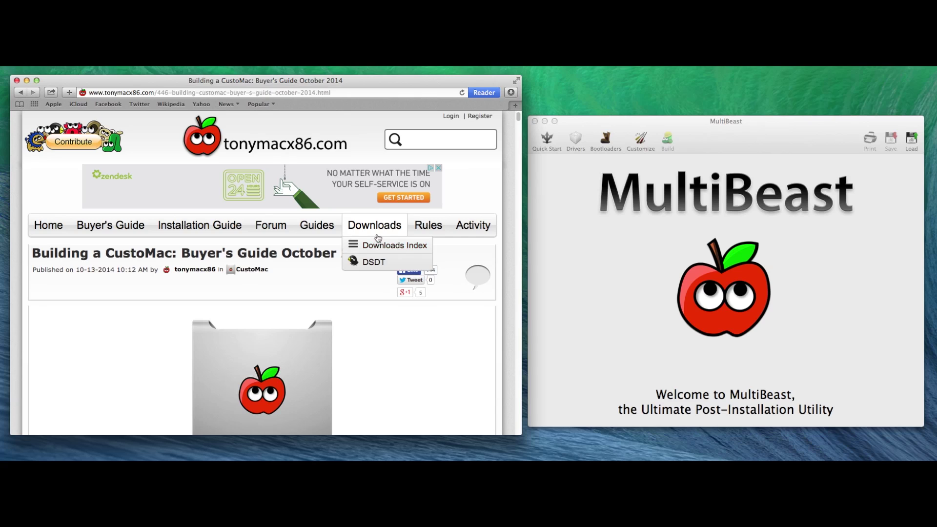
# - Open the Downloads page and scroll to the MultiBeast - Yosemite 7.0.1 entry
pyautogui.click(378, 230)
pyautogui.scroll(-3, 364, 359)
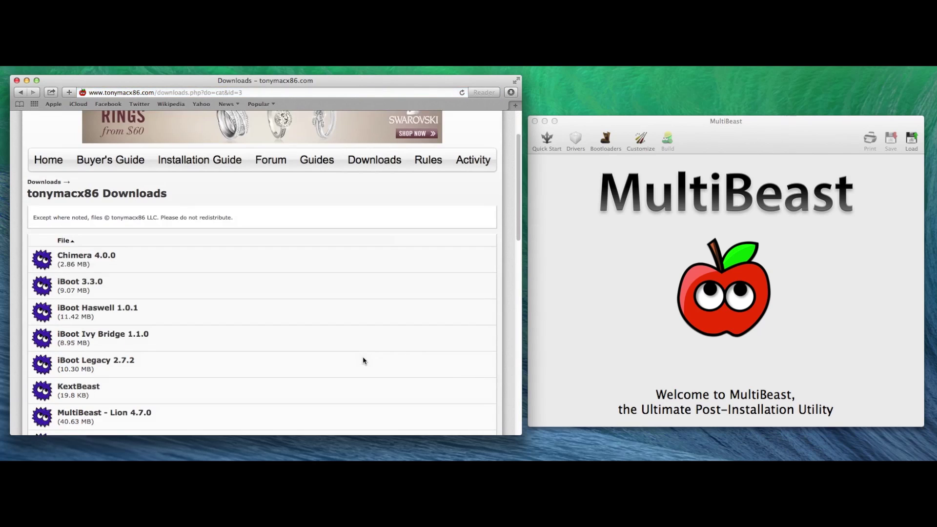
pyautogui.scroll(-3, 365, 356)
pyautogui.scroll(-5, 366, 359)
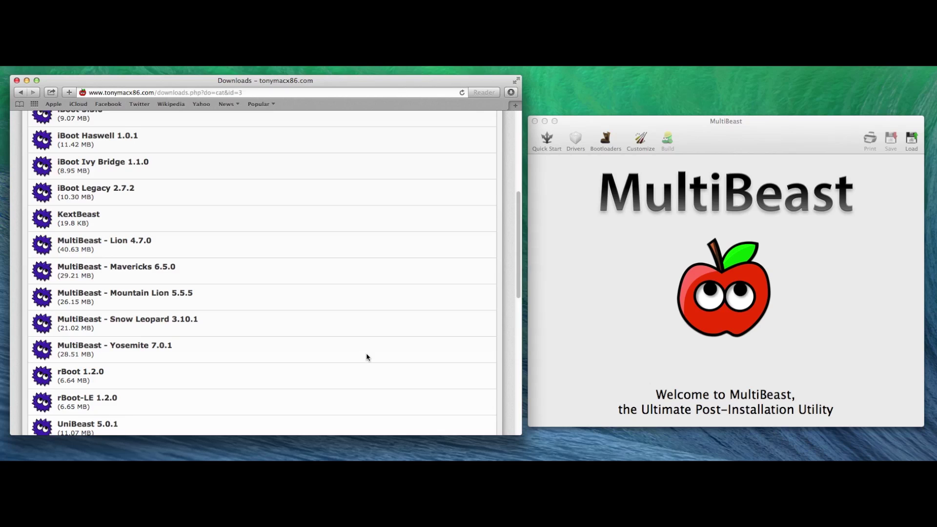
pyautogui.scroll(-3, 367, 358)
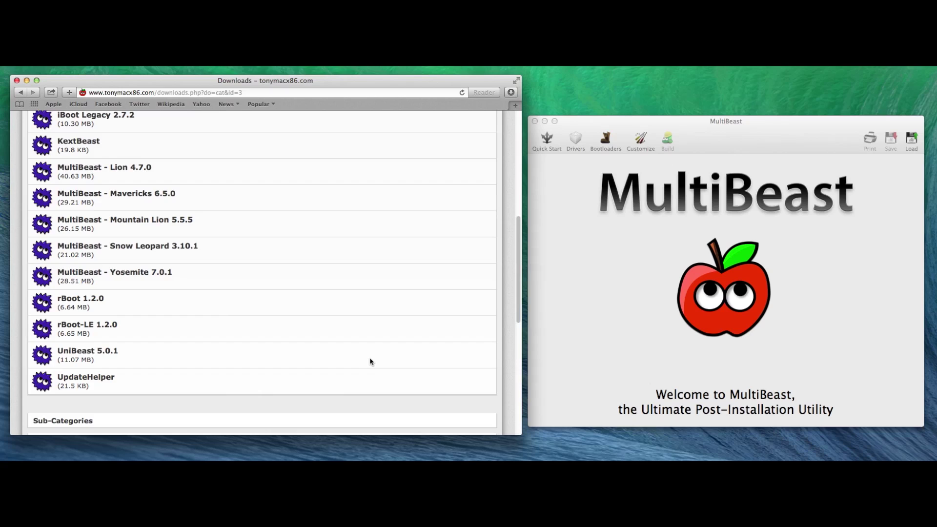
# - Apply the DSDT Free quick-start preset, close Safari, and centre the MultiBeast window
pyautogui.click(532, 146)
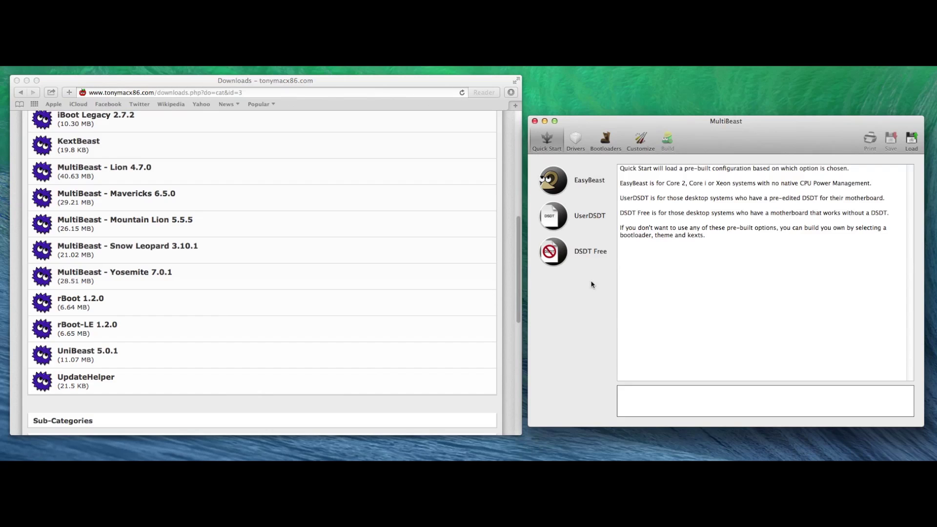
pyautogui.click(566, 260)
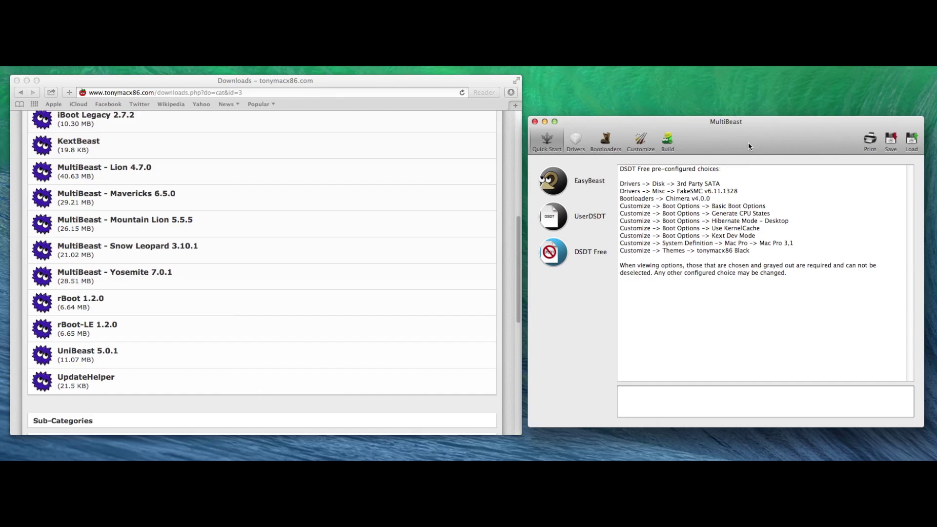
pyautogui.moveTo(749, 147); pyautogui.dragTo(749, 142)
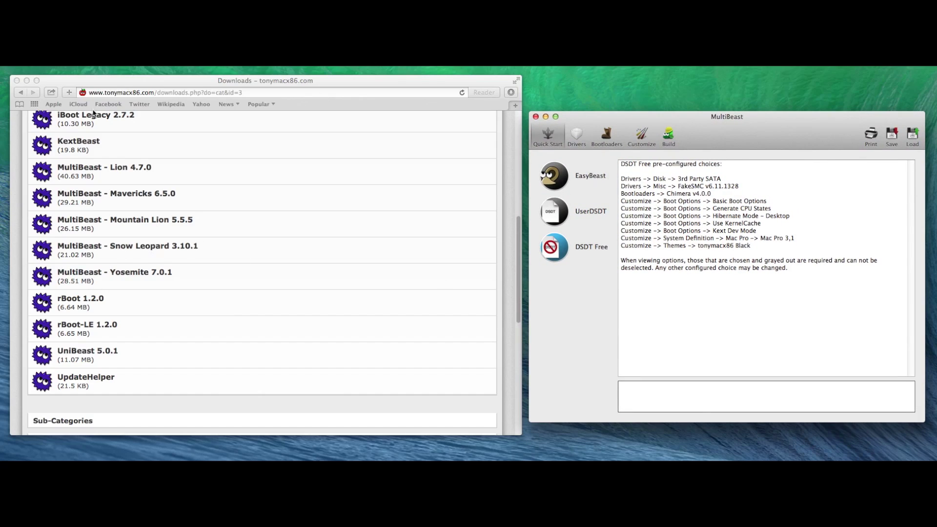
pyautogui.click(17, 81)
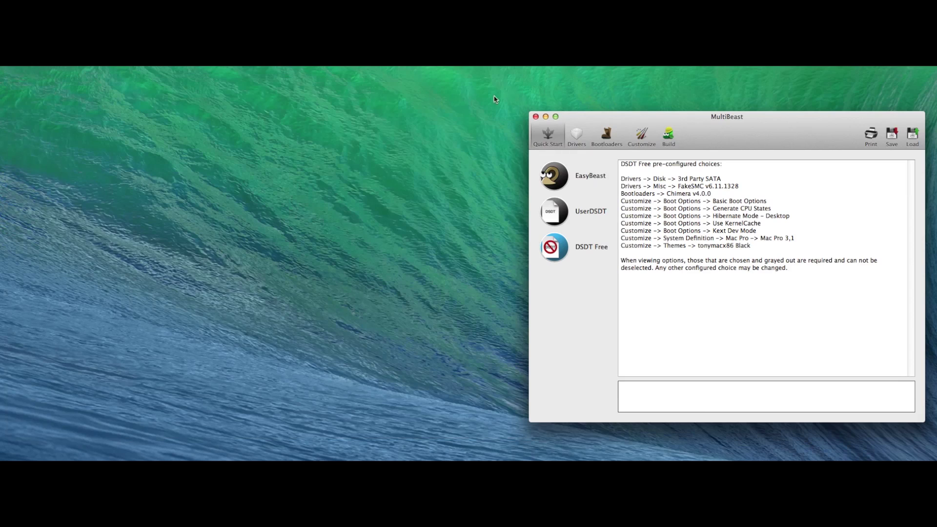
pyautogui.moveTo(744, 140); pyautogui.dragTo(482, 132)
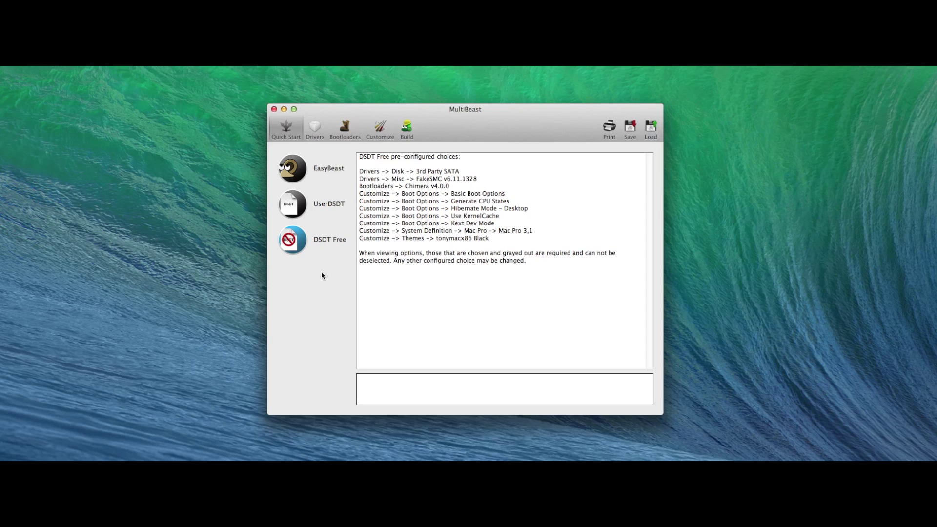
pyautogui.click(301, 250)
# - Add the ALC892 audio driver and the 10.10.0 TRIM Patch, skipping graphics drivers
pyautogui.click(315, 129)
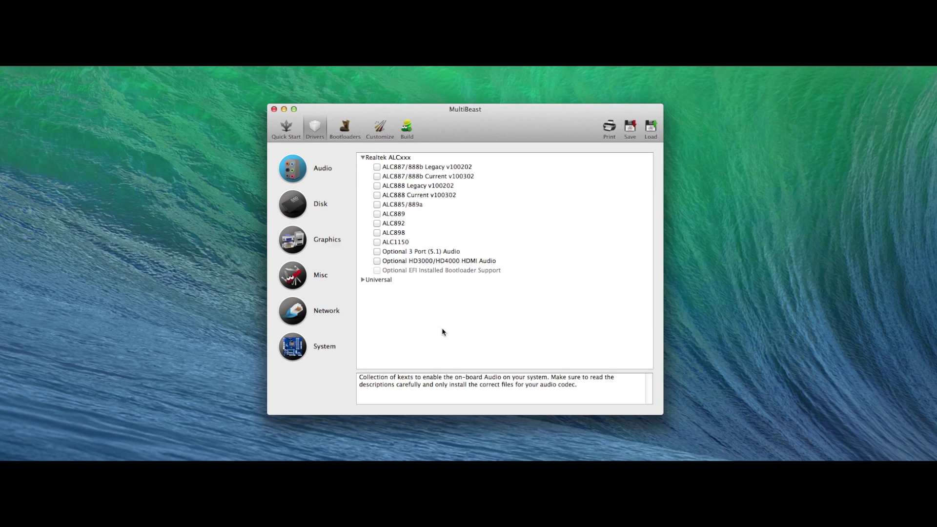
pyautogui.click(376, 225)
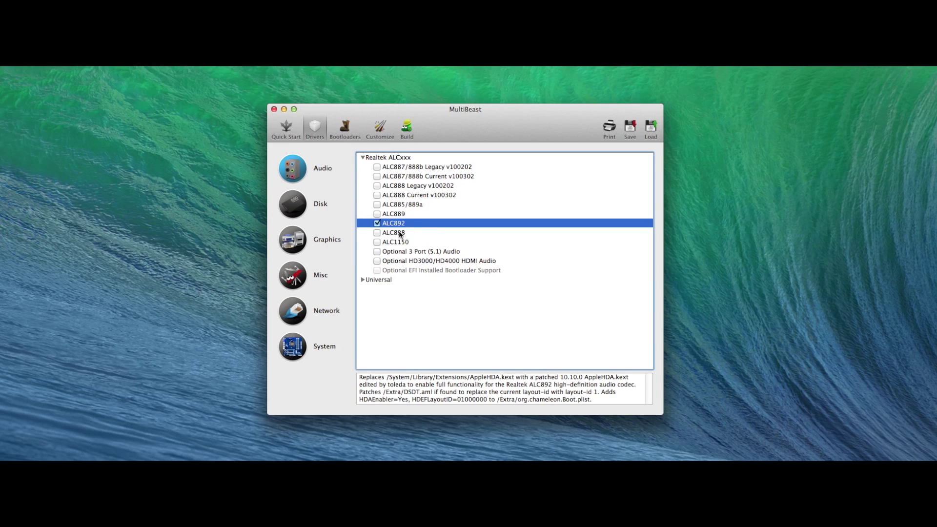
pyautogui.click(300, 211)
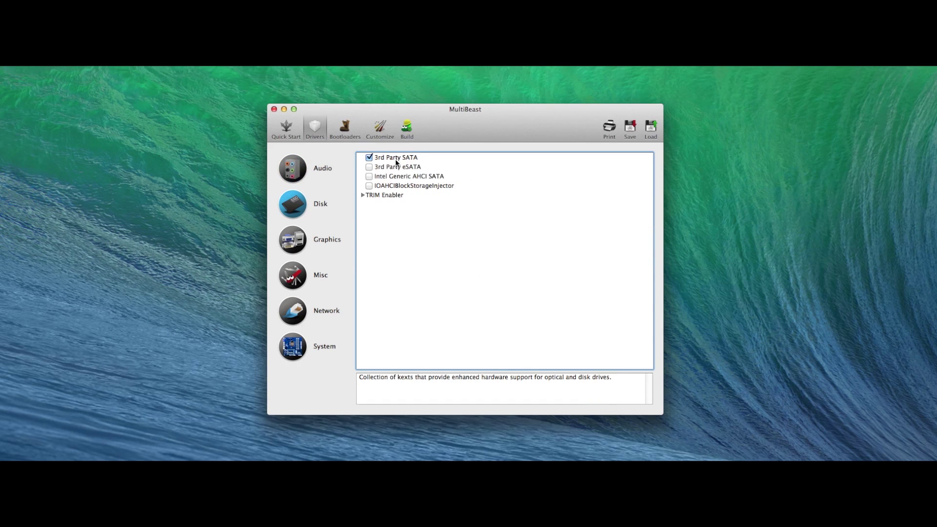
pyautogui.click(363, 197)
pyautogui.click(377, 205)
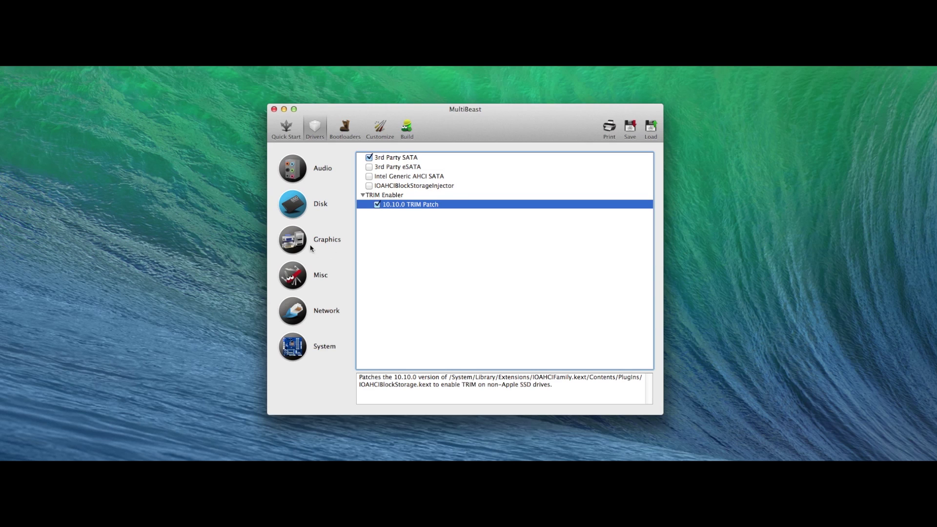
pyautogui.click(291, 243)
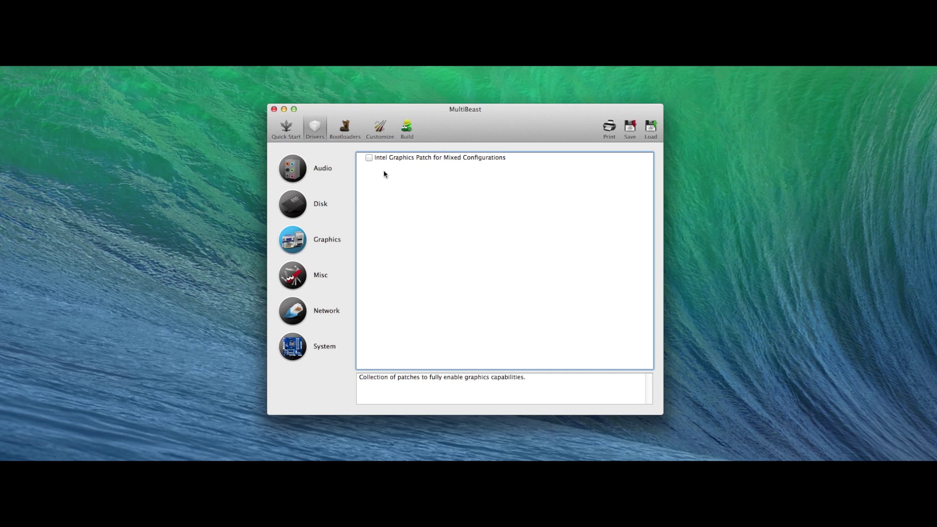
pyautogui.click(300, 276)
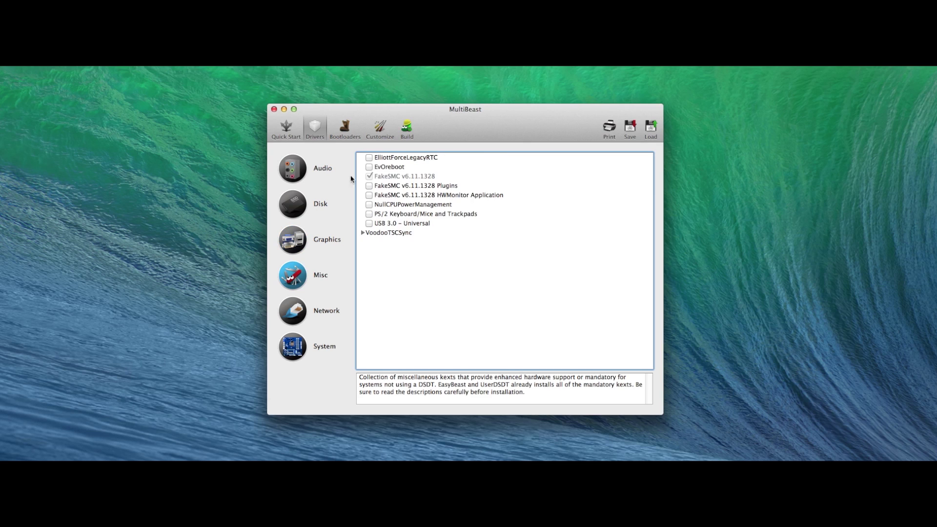
# - Tick the USB 3.0 – Universal kext and the RealtekRTL81xx v0.0.90 Ethernet driver
pyautogui.click(369, 224)
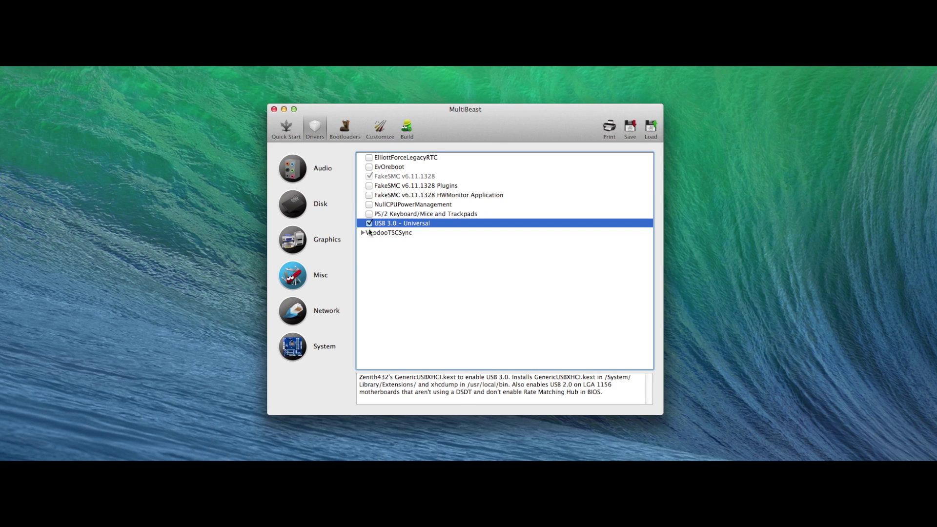
pyautogui.click(300, 316)
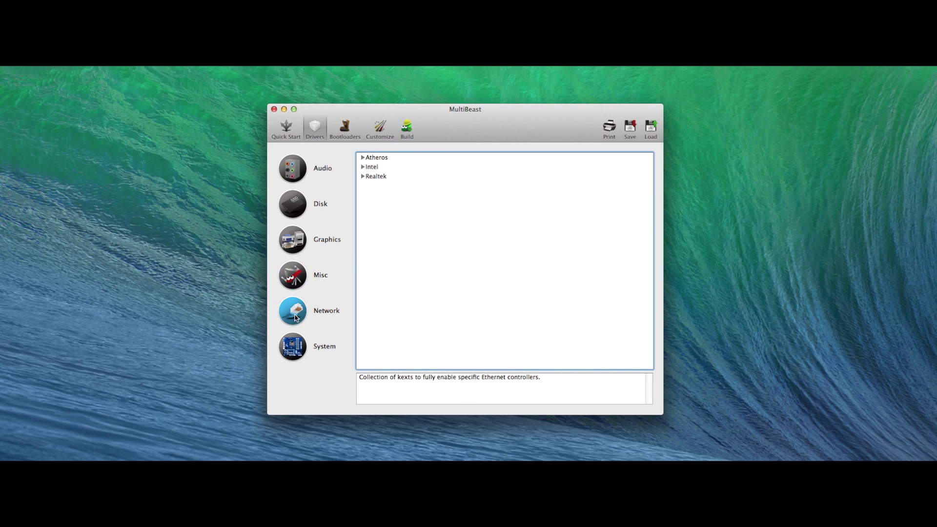
pyautogui.click(362, 177)
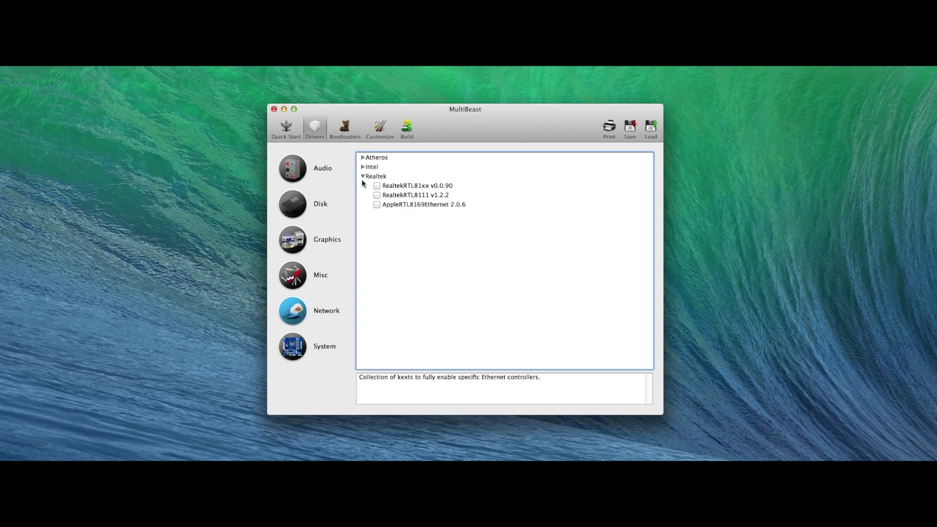
pyautogui.click(377, 186)
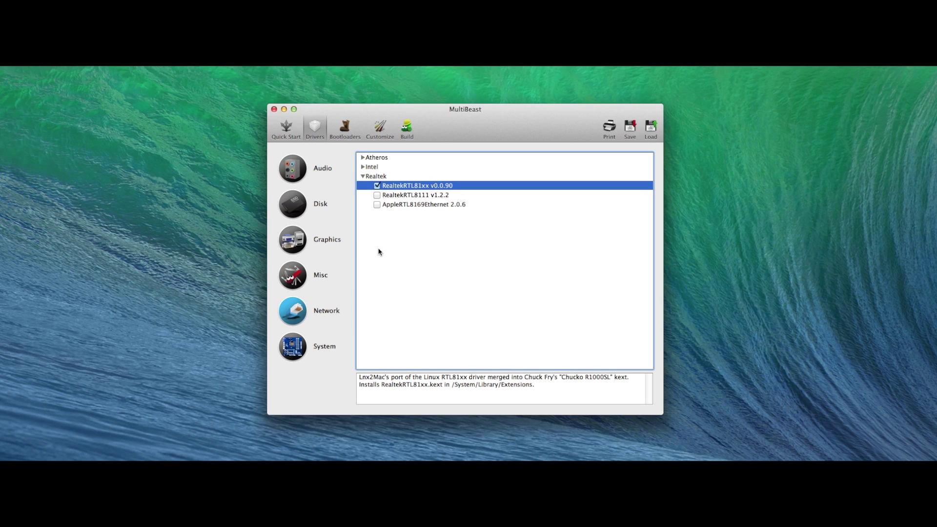
pyautogui.click(294, 343)
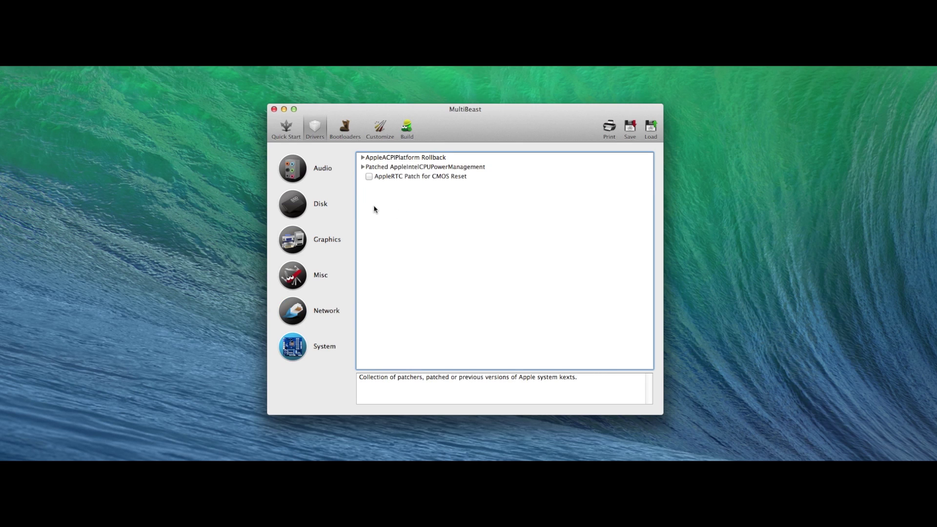
# - Keep Chimera v4.0.0 and enable the 1080p Display Mode and Instant Menu boot options
pyautogui.click(347, 137)
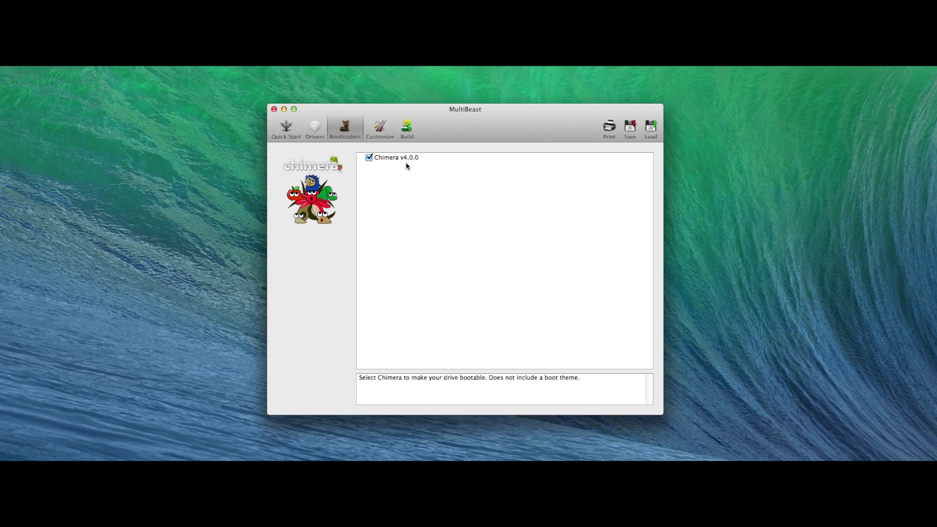
pyautogui.click(385, 140)
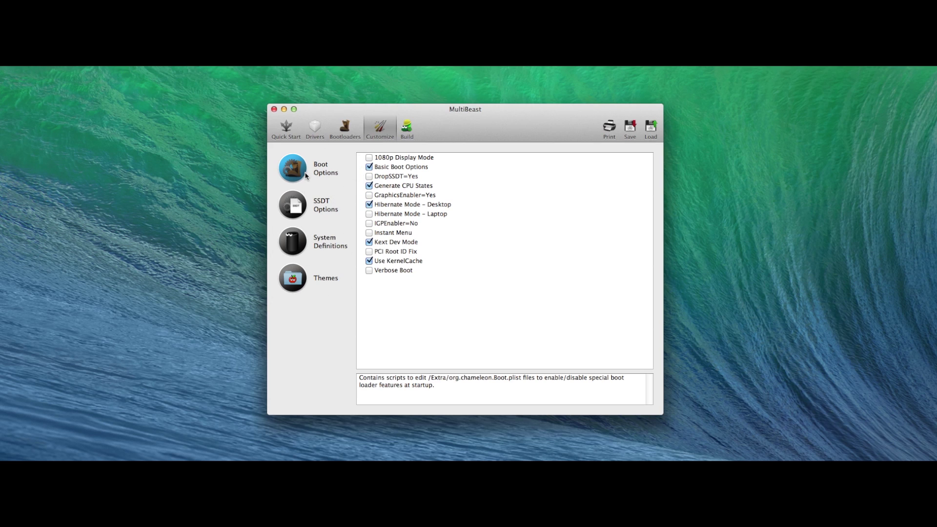
pyautogui.click(369, 158)
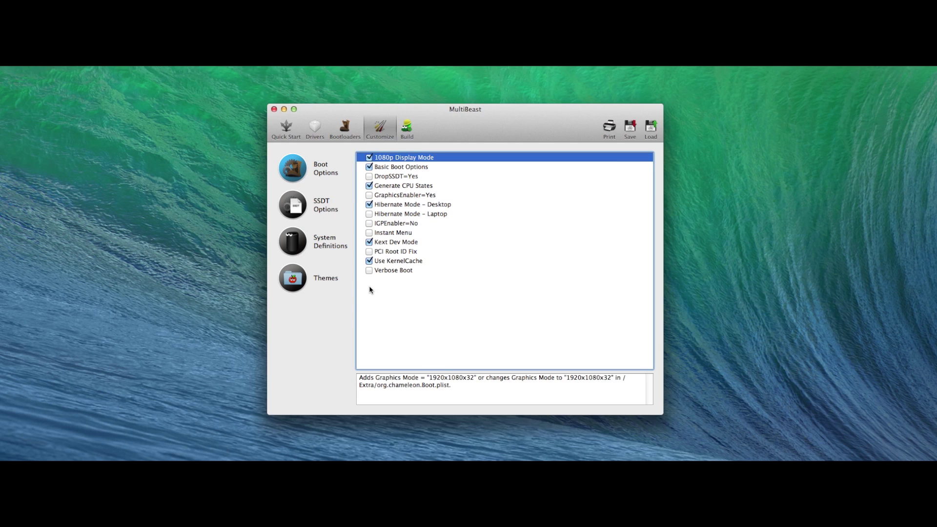
pyautogui.click(370, 233)
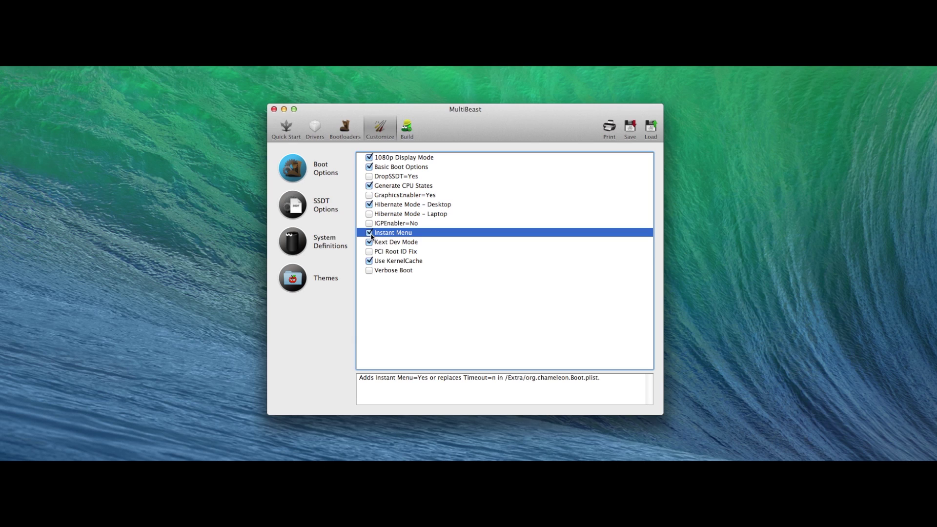
pyautogui.click(370, 233)
pyautogui.click(369, 233)
pyautogui.click(299, 212)
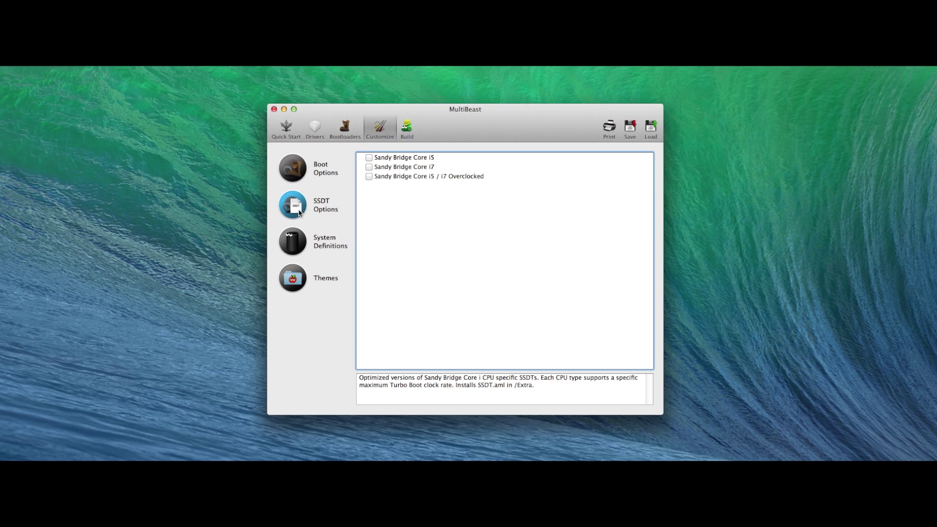
# - Choose Mac Pro 3,1 under the Mac Pro system definitions
pyautogui.click(302, 252)
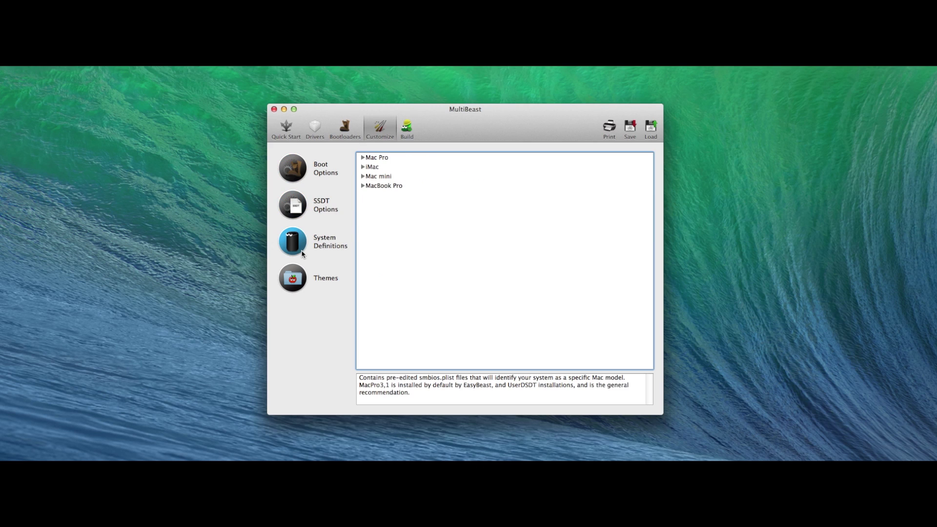
pyautogui.click(362, 158)
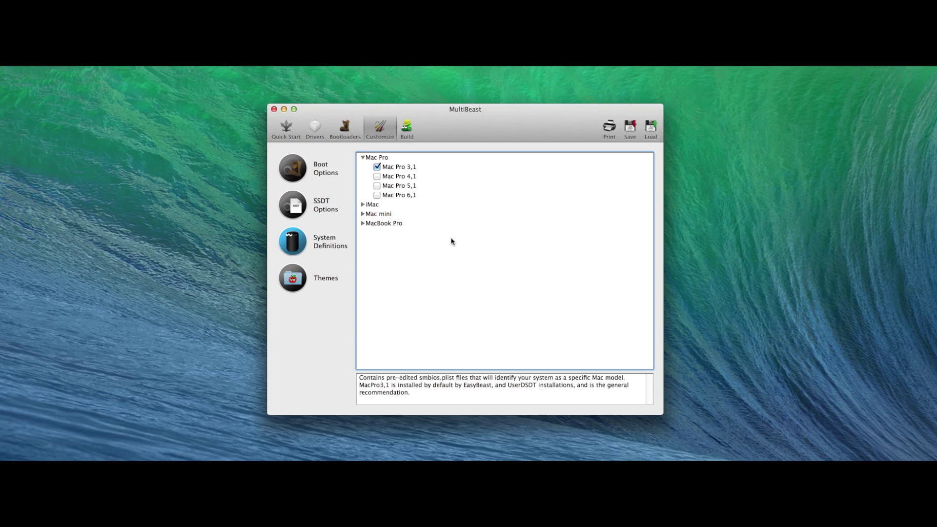
pyautogui.click(380, 168)
pyautogui.click(380, 168)
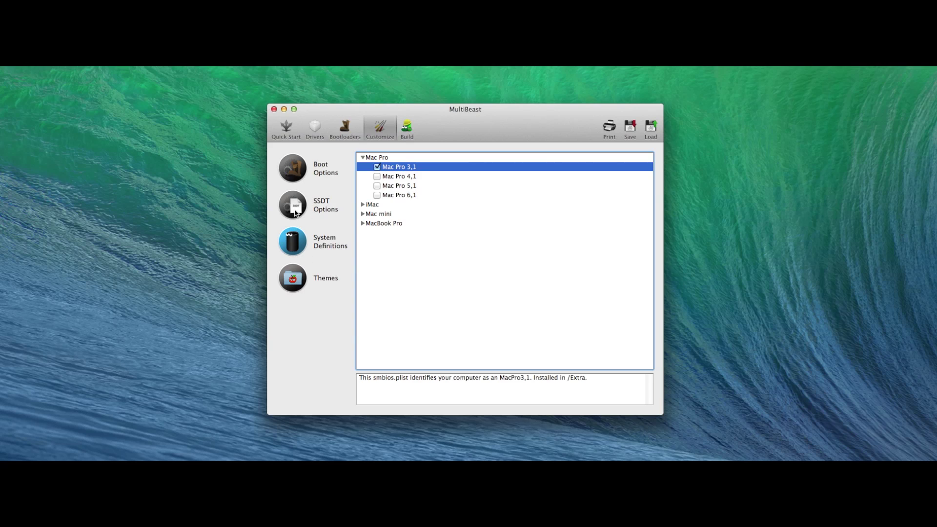
pyautogui.click(295, 271)
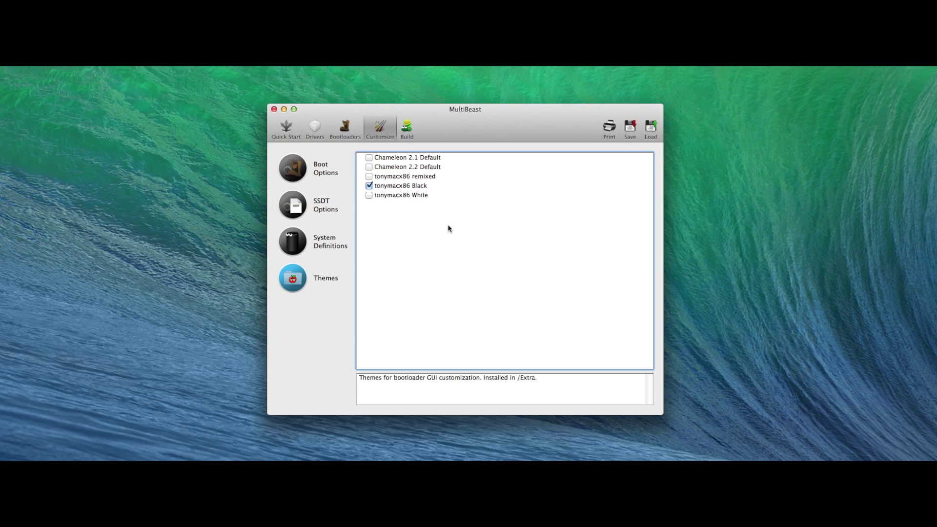
# - Select the Chameleon 2.2 Default theme and view the Build page's current configuration
pyautogui.click(369, 167)
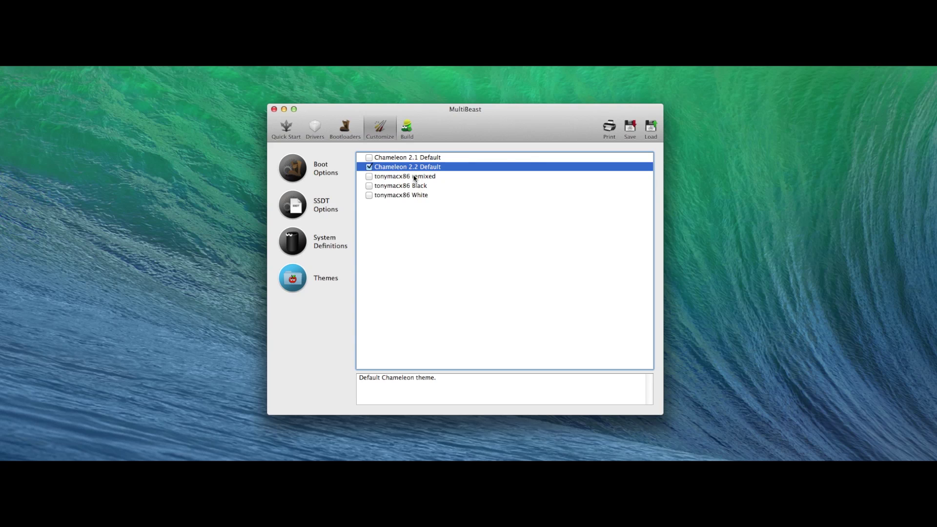
pyautogui.click(408, 136)
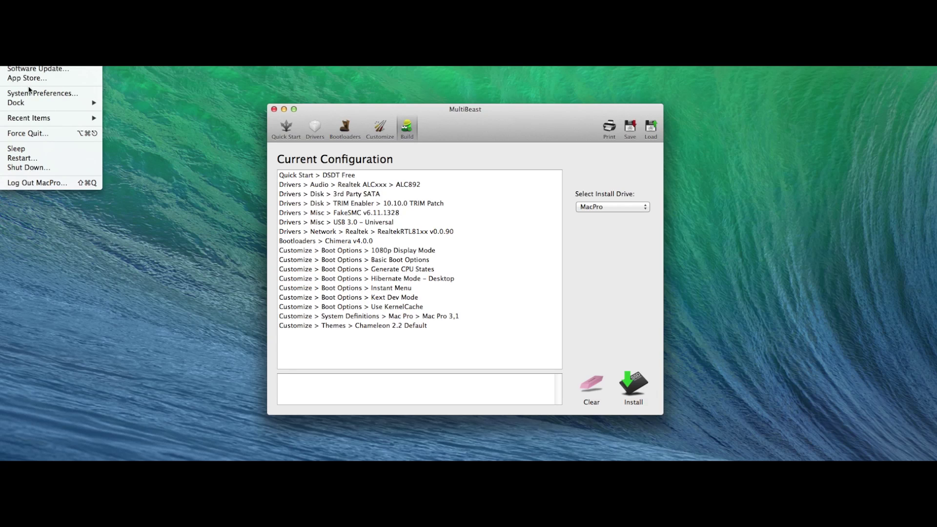
pyautogui.click(35, 94)
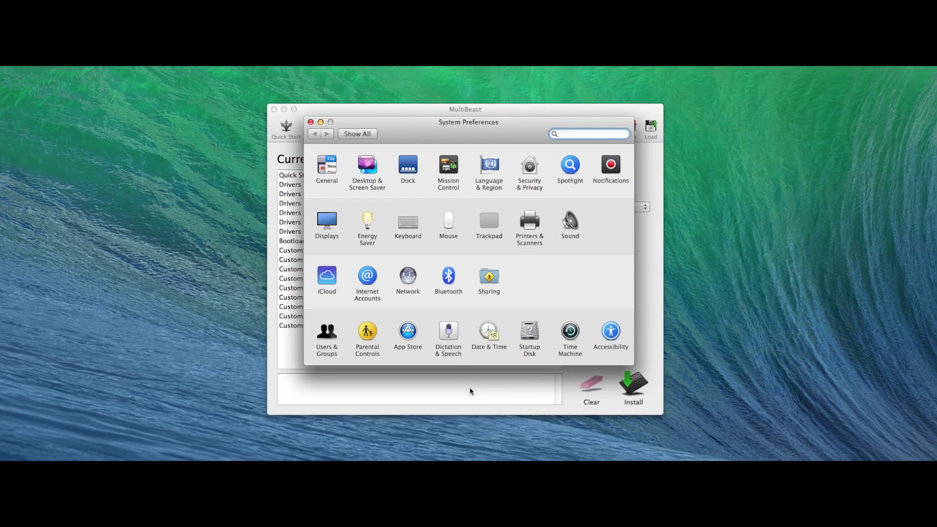
pyautogui.click(528, 179)
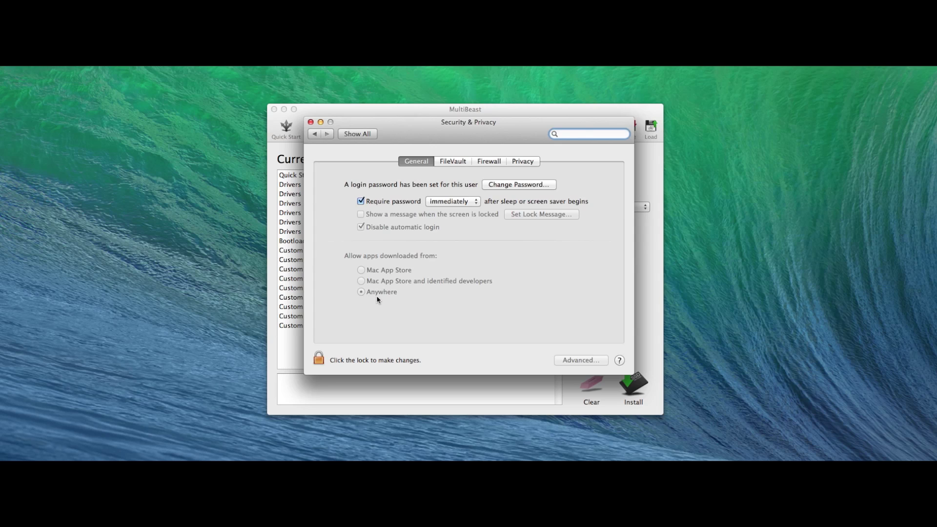
pyautogui.click(319, 362)
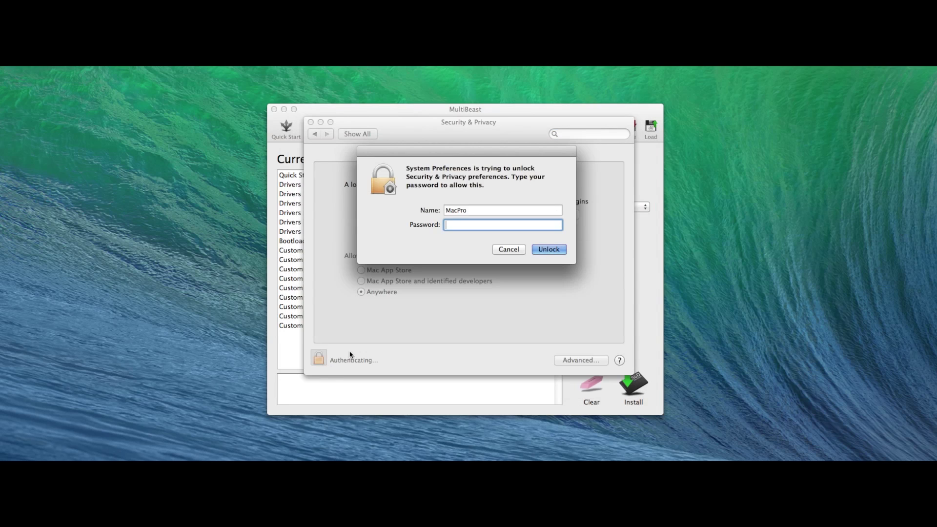
pyautogui.write('••••••')
pyautogui.click(549, 249)
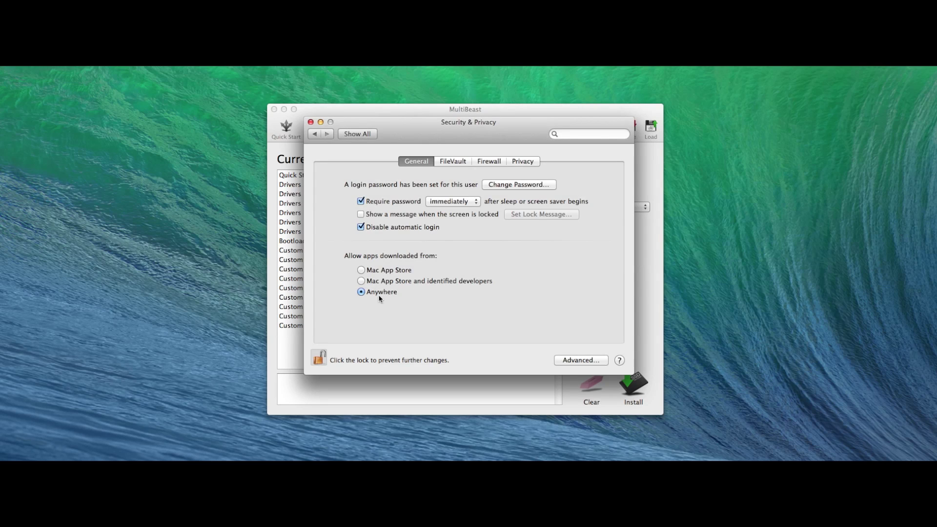
pyautogui.click(319, 360)
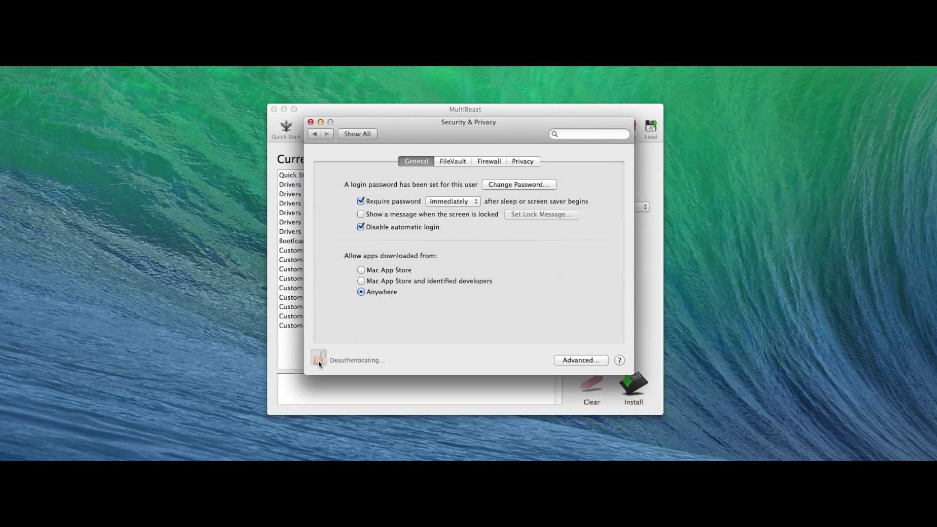
pyautogui.click(310, 122)
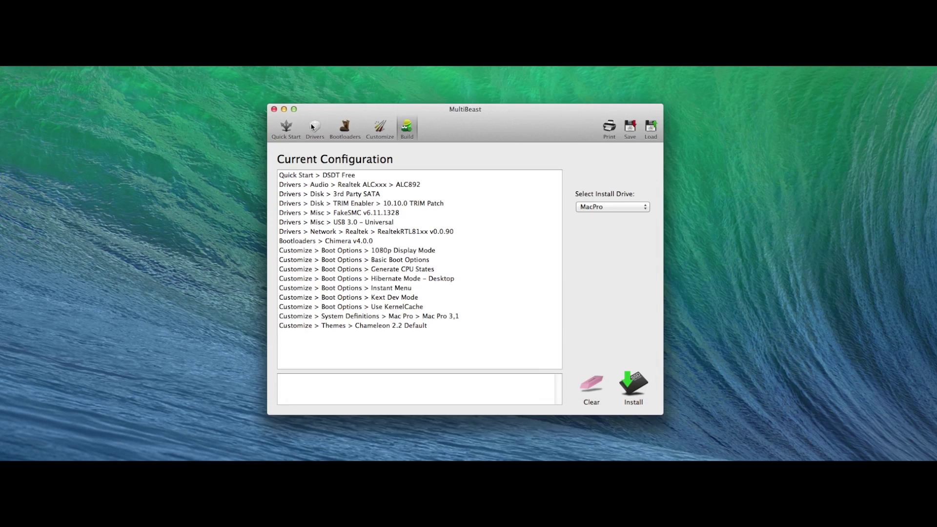
pyautogui.click(627, 391)
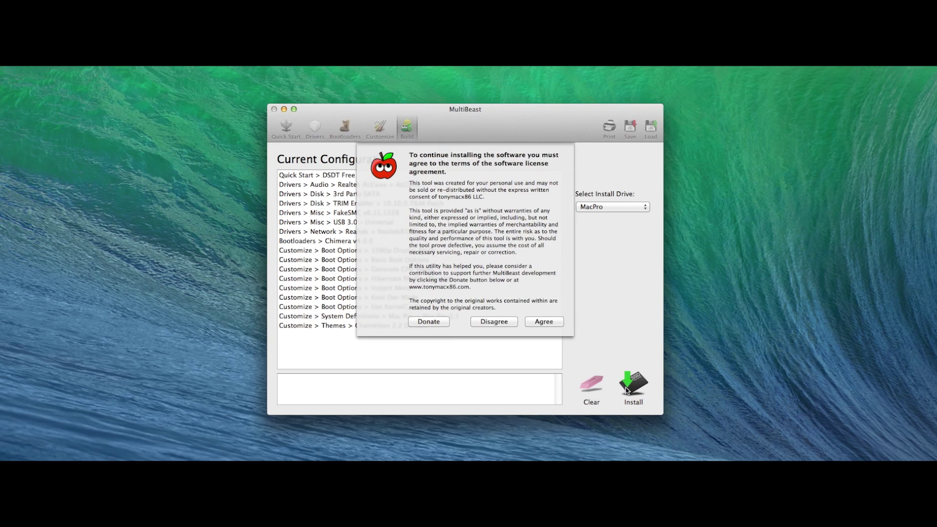
pyautogui.click(551, 323)
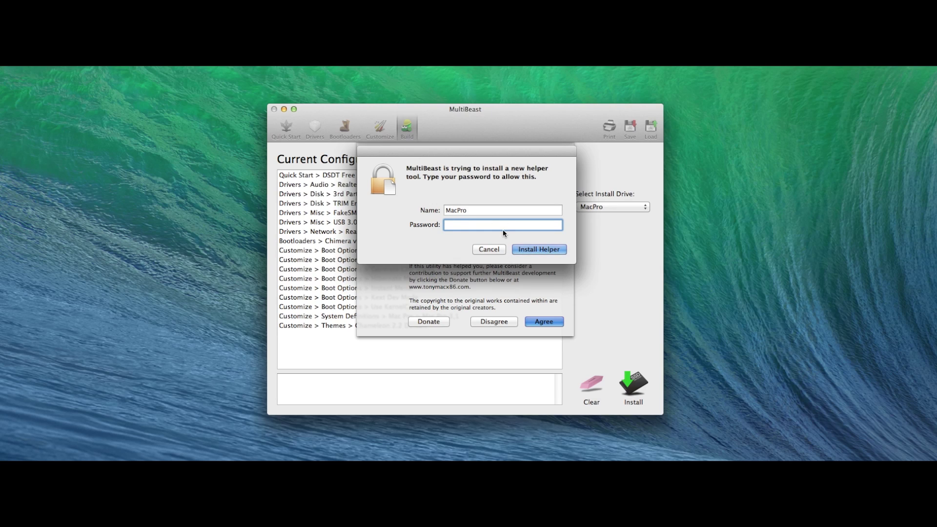
pyautogui.click(488, 250)
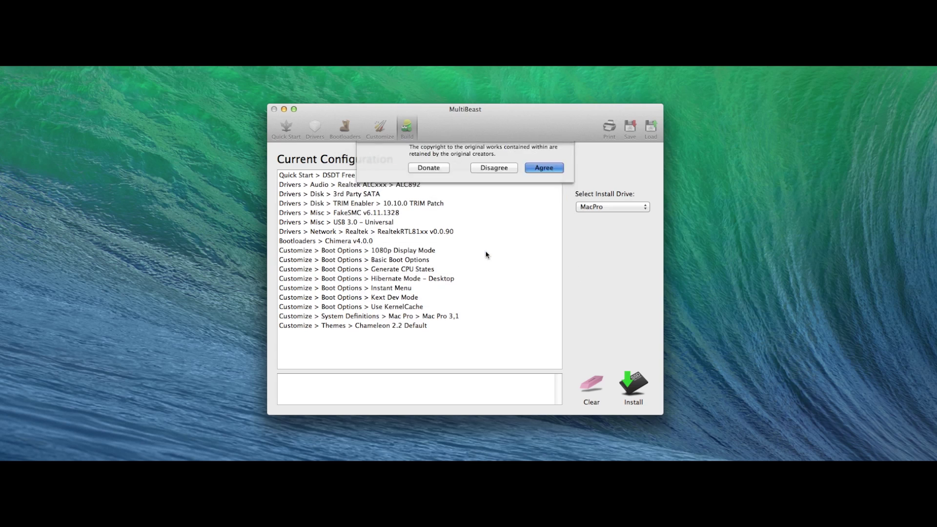